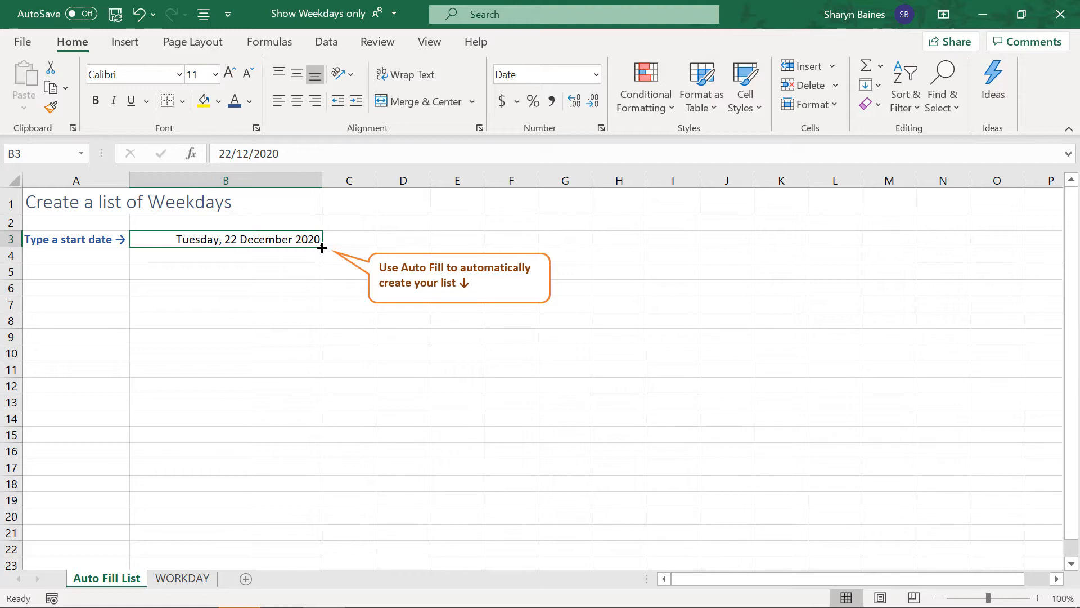
Auto fill the start date in B3 down to B14 using the Fill Weekdays option
left_click_drag(322, 248, 319, 425)
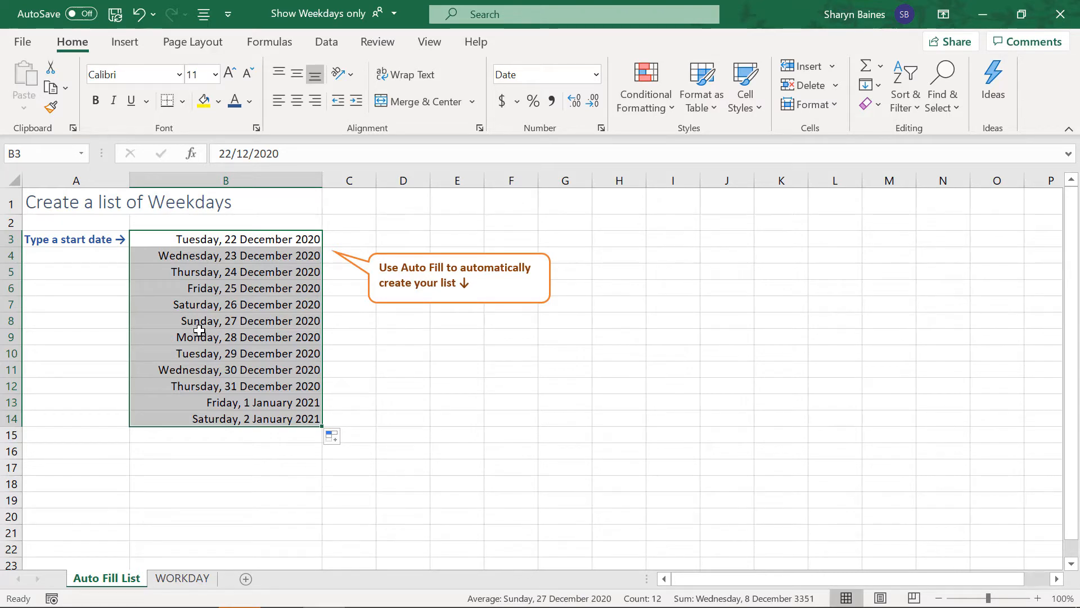
left_click(341, 440)
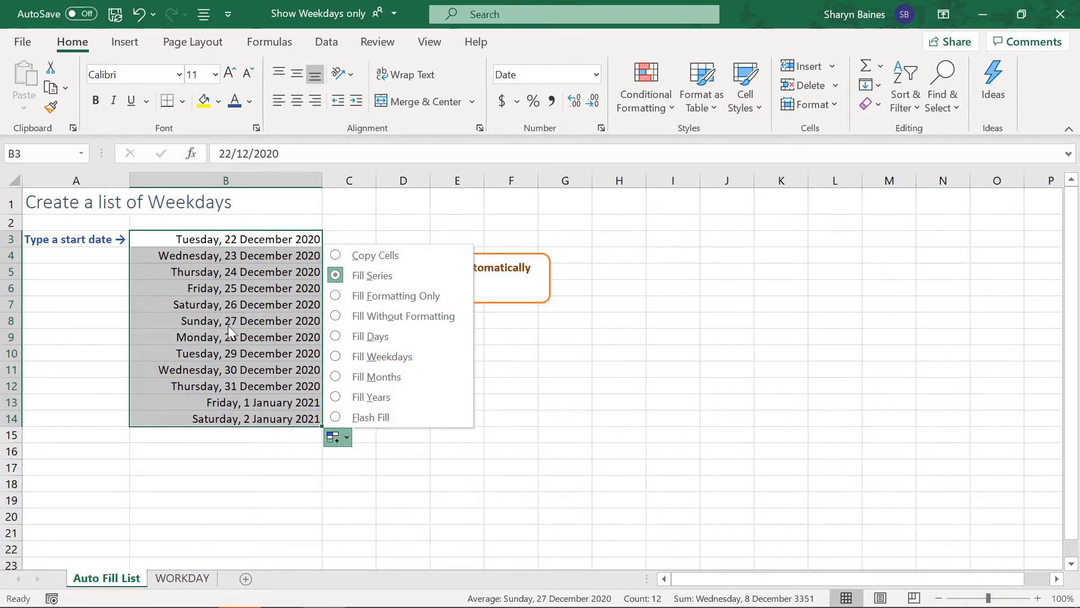
left_click(389, 357)
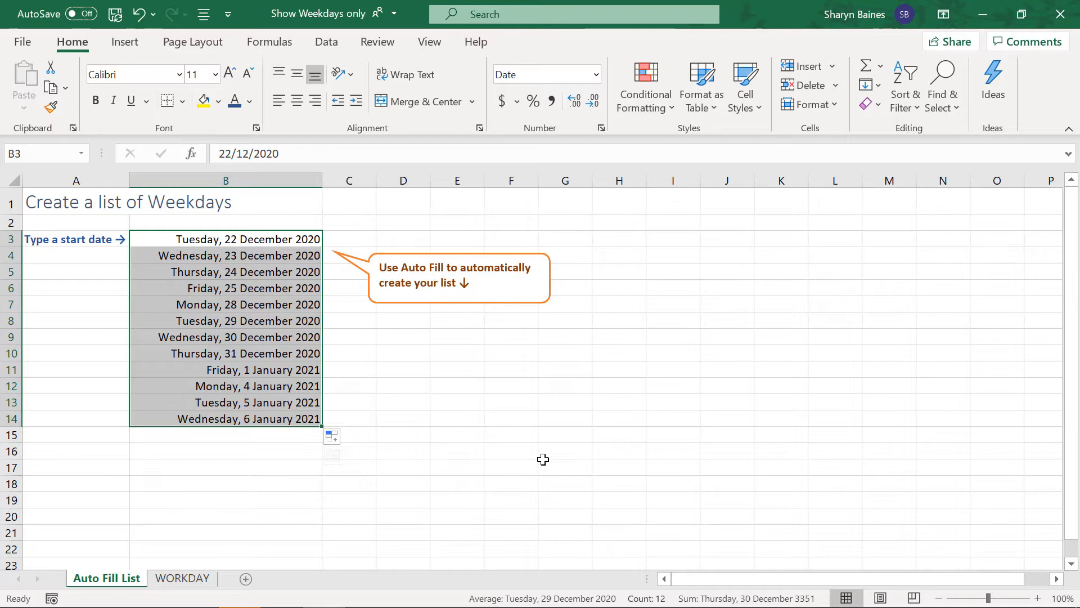
left_click(296, 289)
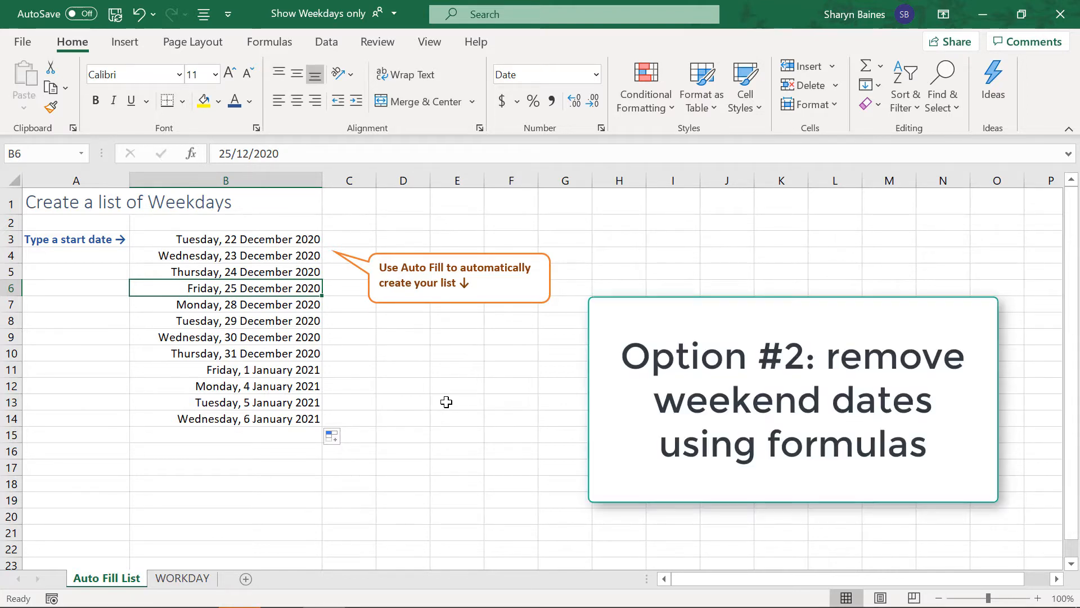
Open the WORKDAY sheet and look at the number formats available for the start date in B4
left_click(192, 581)
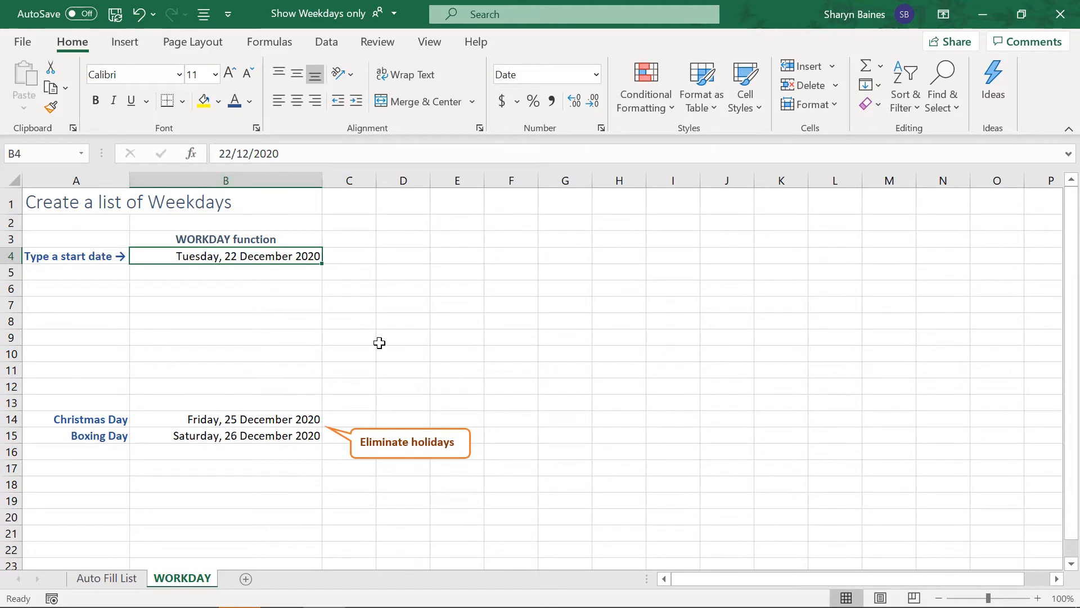
left_click(596, 76)
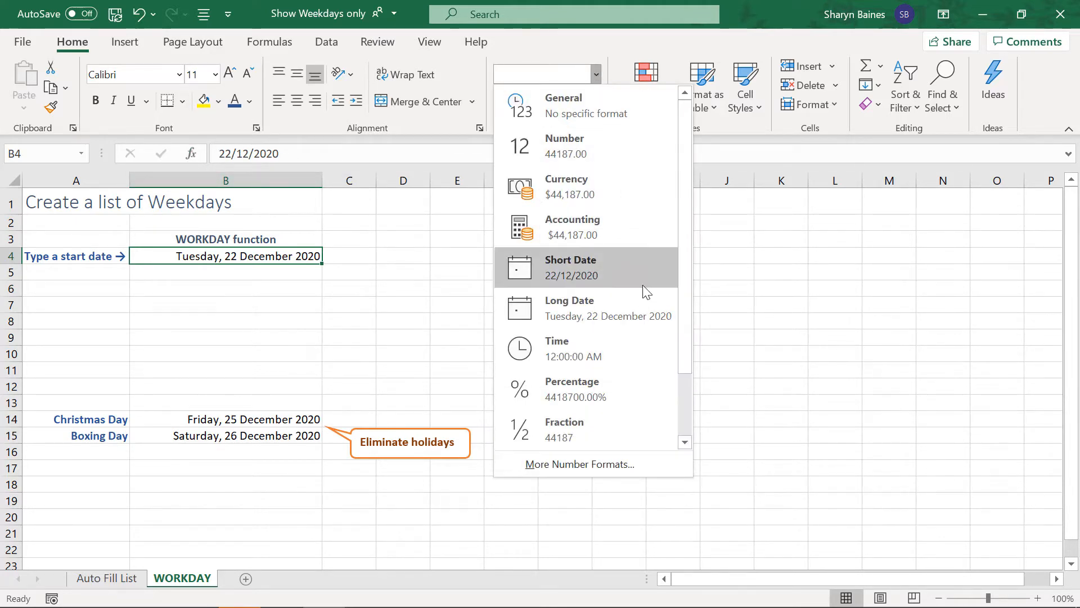
left_click(366, 276)
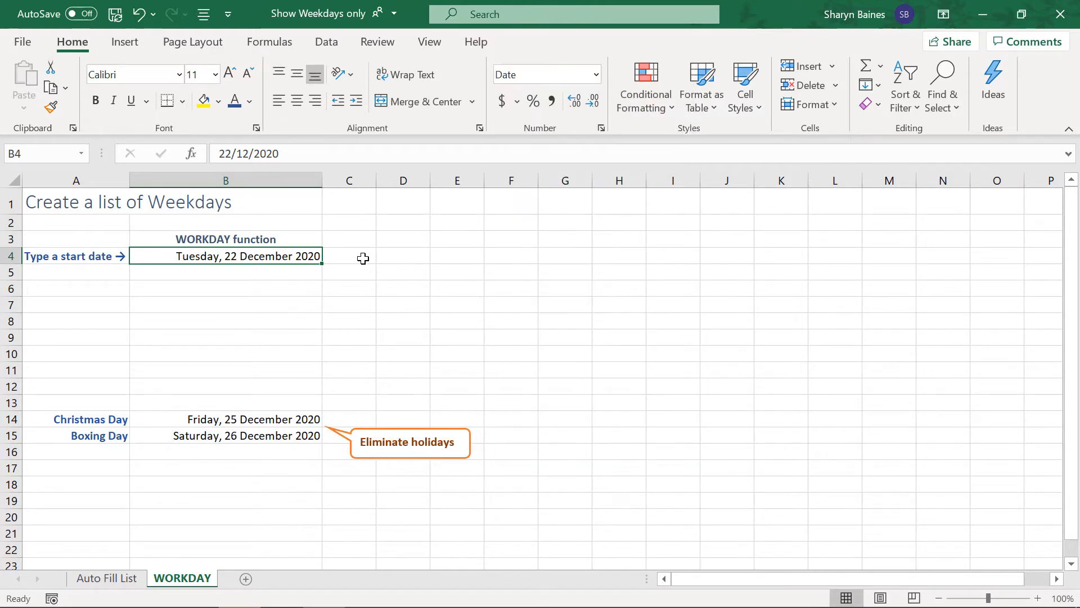
Enter the formula =WORKDAY(B4,1) in B5 and fill it down to B11
left_click(281, 275)
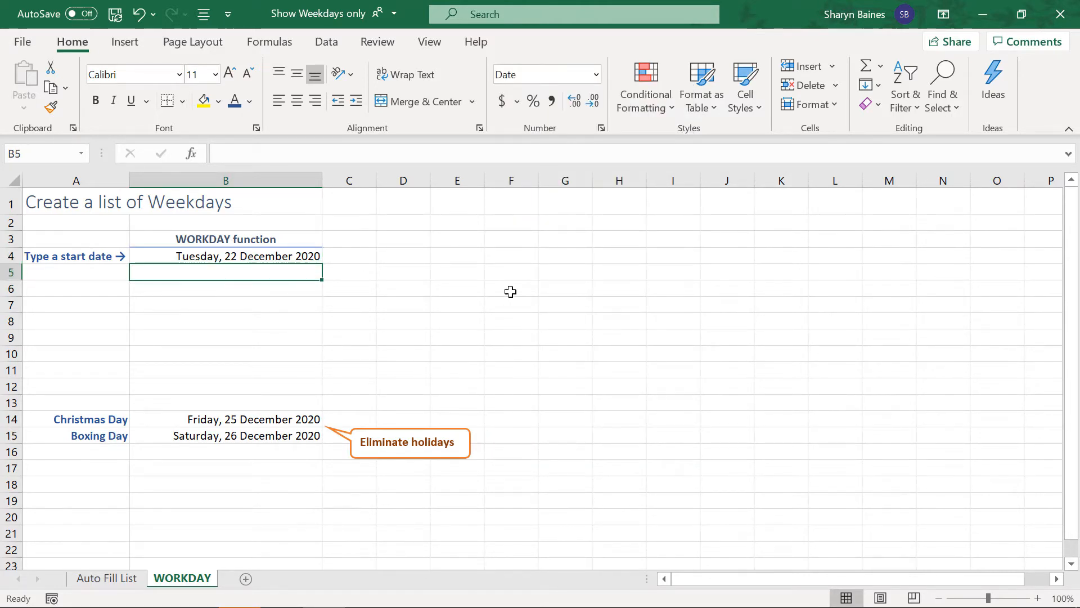
type("=")
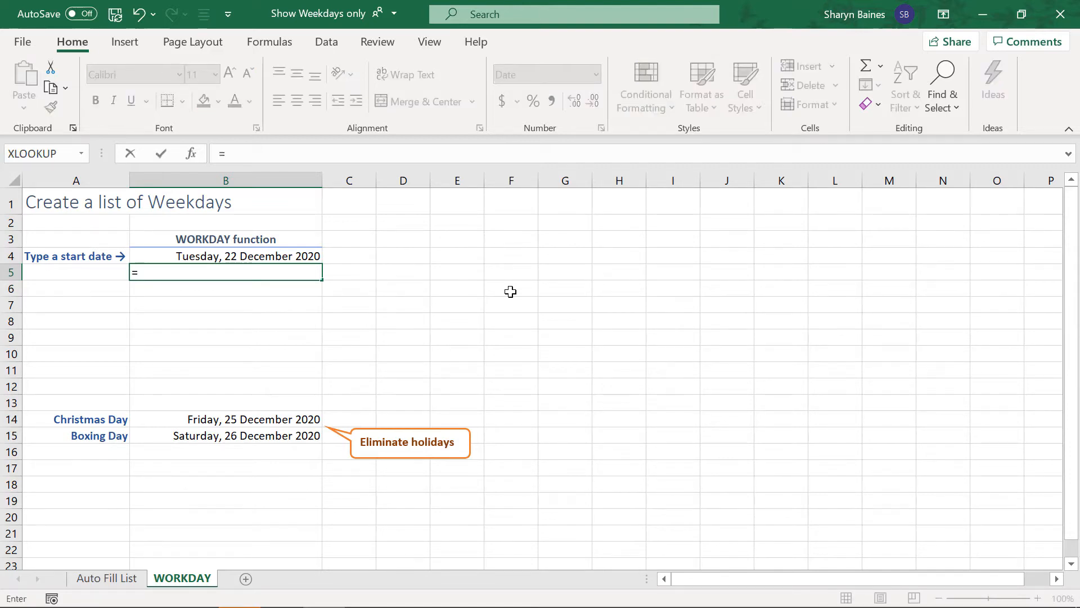
type("wo")
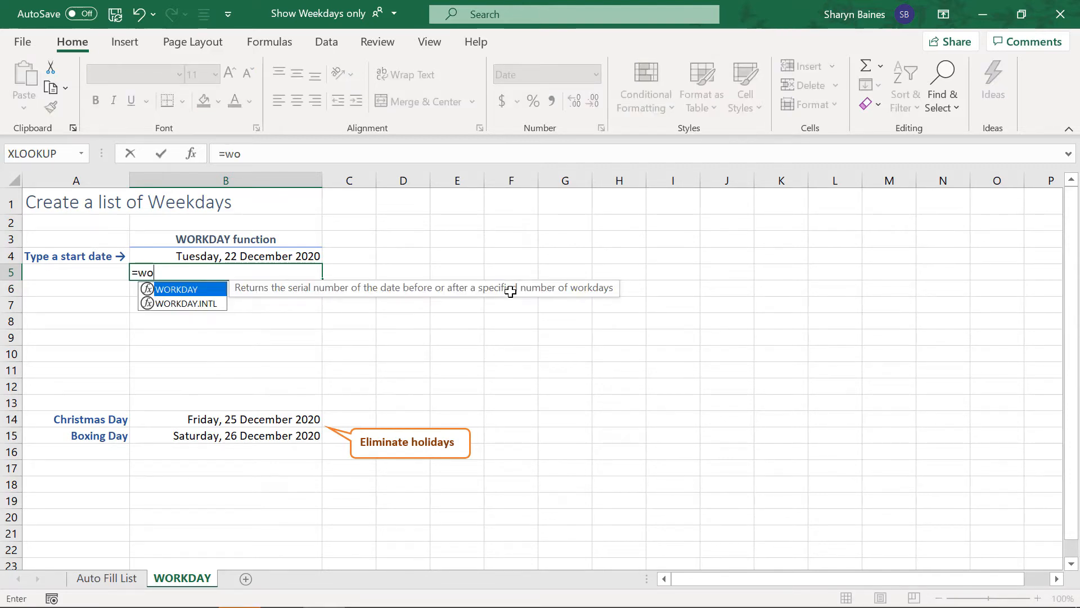
key("Tab")
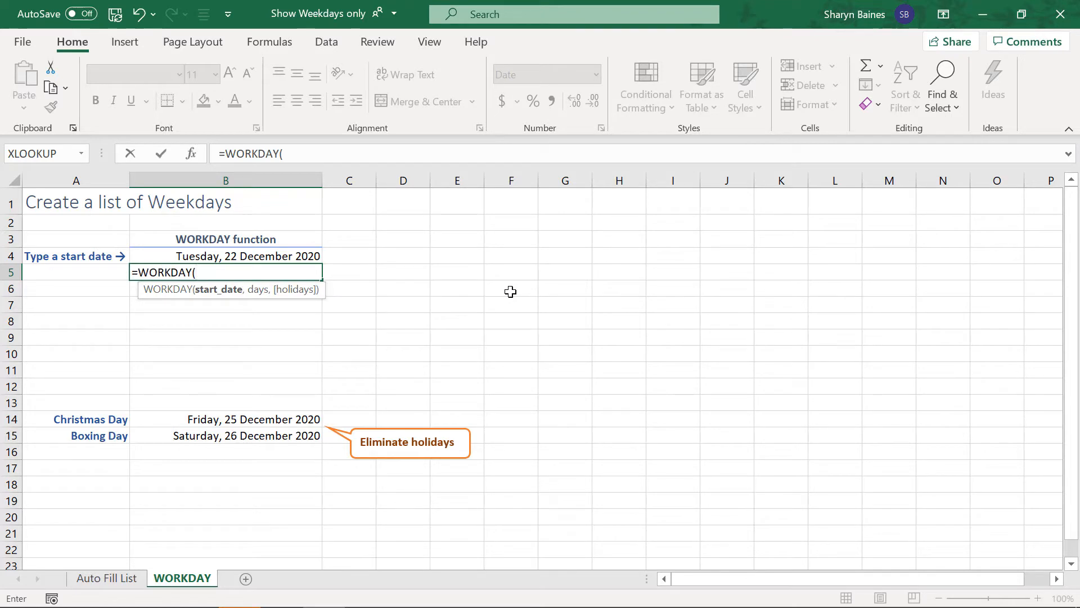
left_click(307, 256)
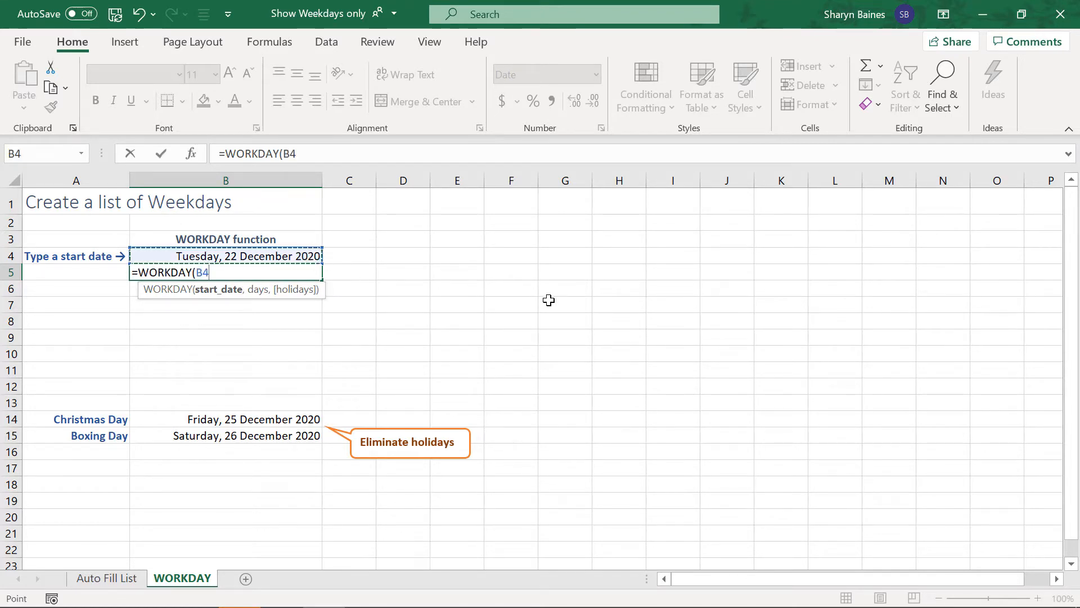
type(",")
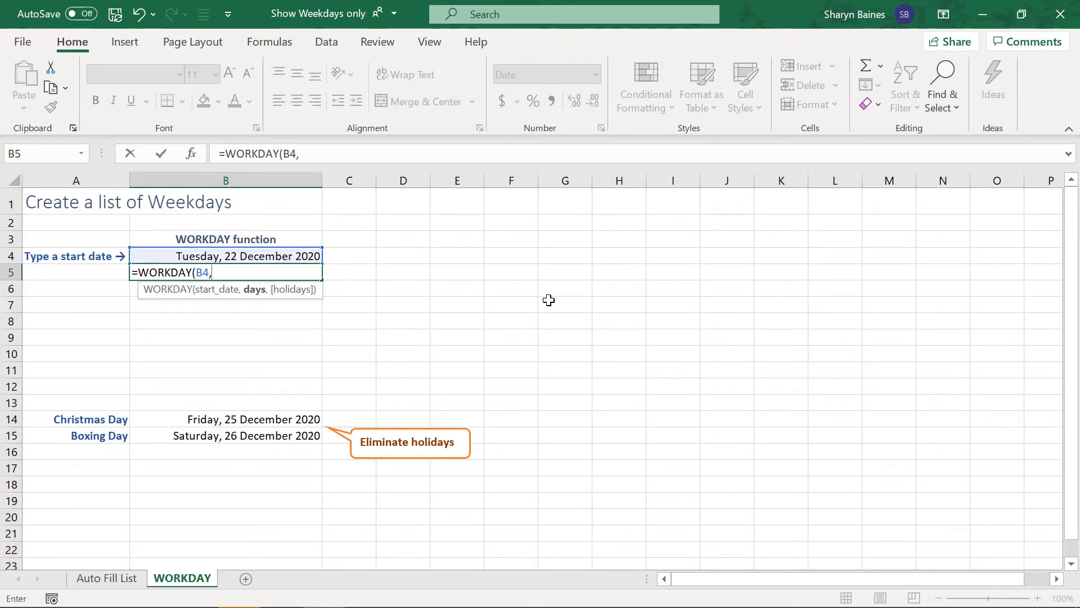
type("1)")
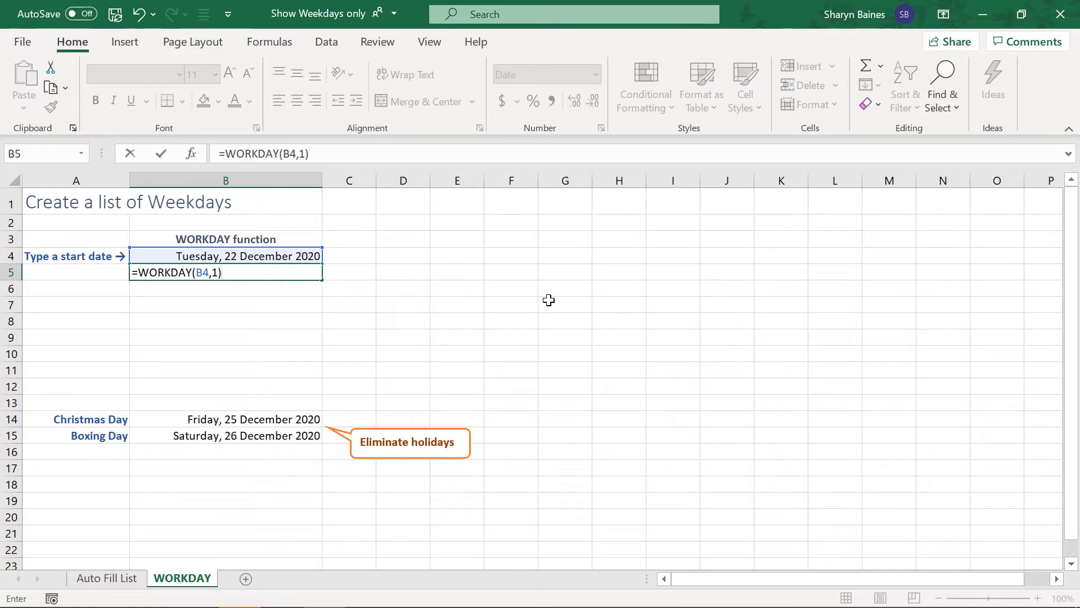
key("Return")
key("Up")
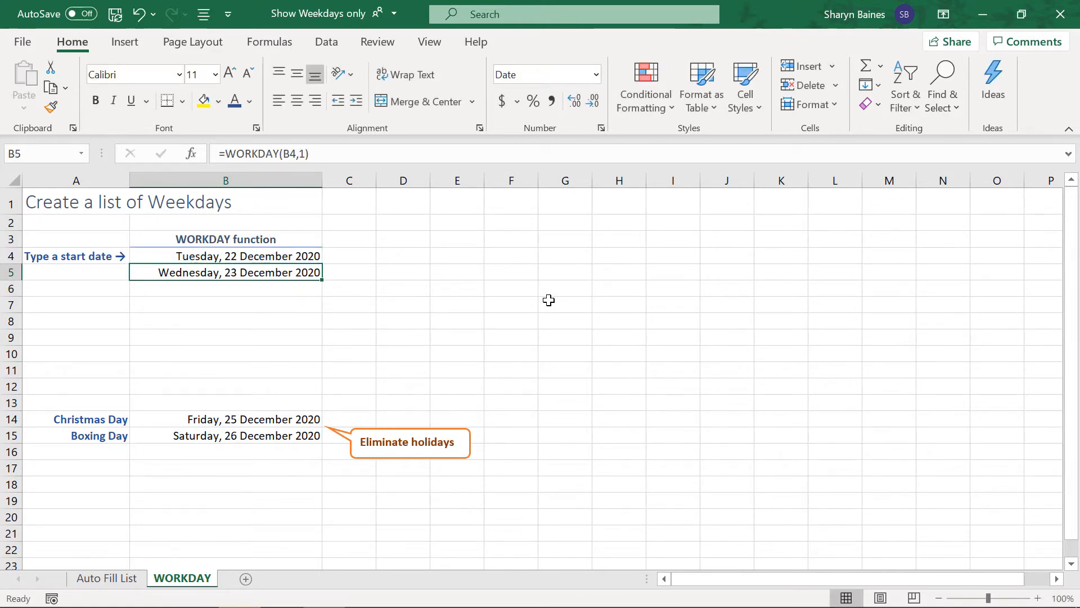
left_click_drag(321, 280, 309, 376)
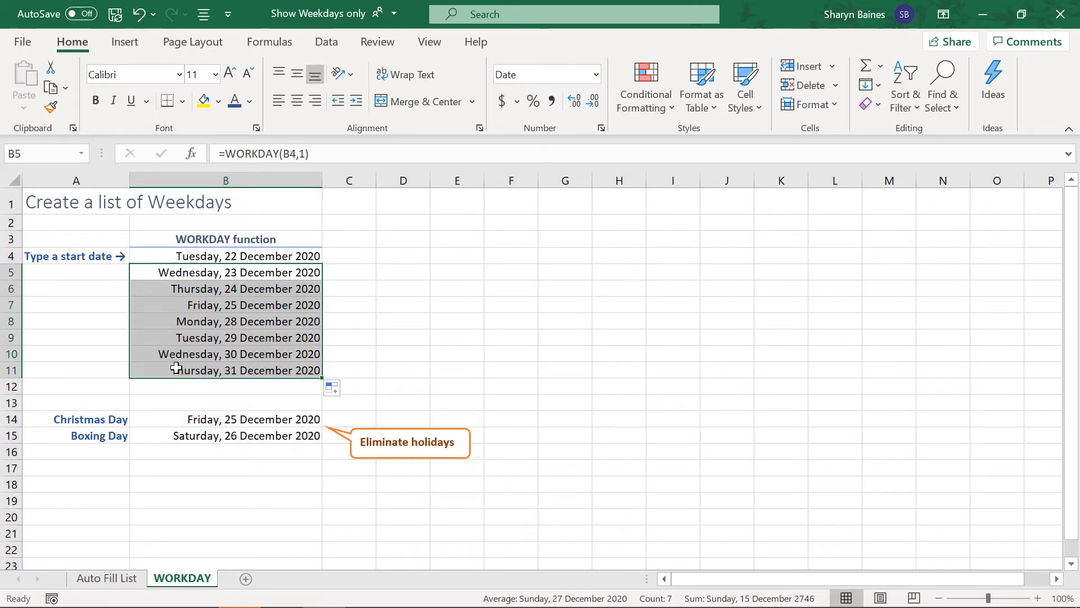
left_click(272, 313)
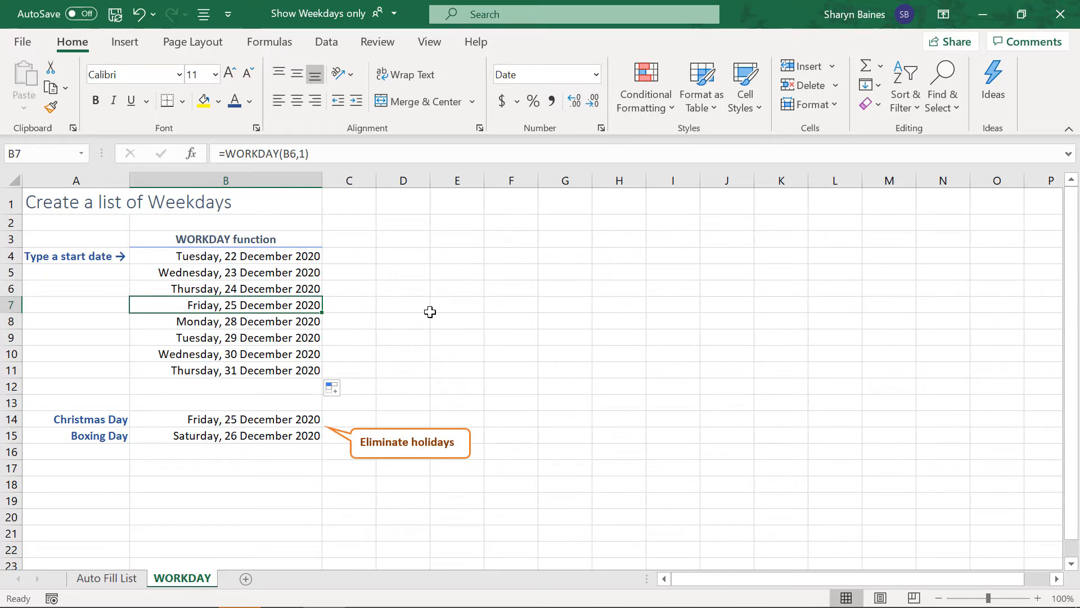
Add B14:B15 as the Holidays argument of the WORKDAY function in B5
left_click(273, 274)
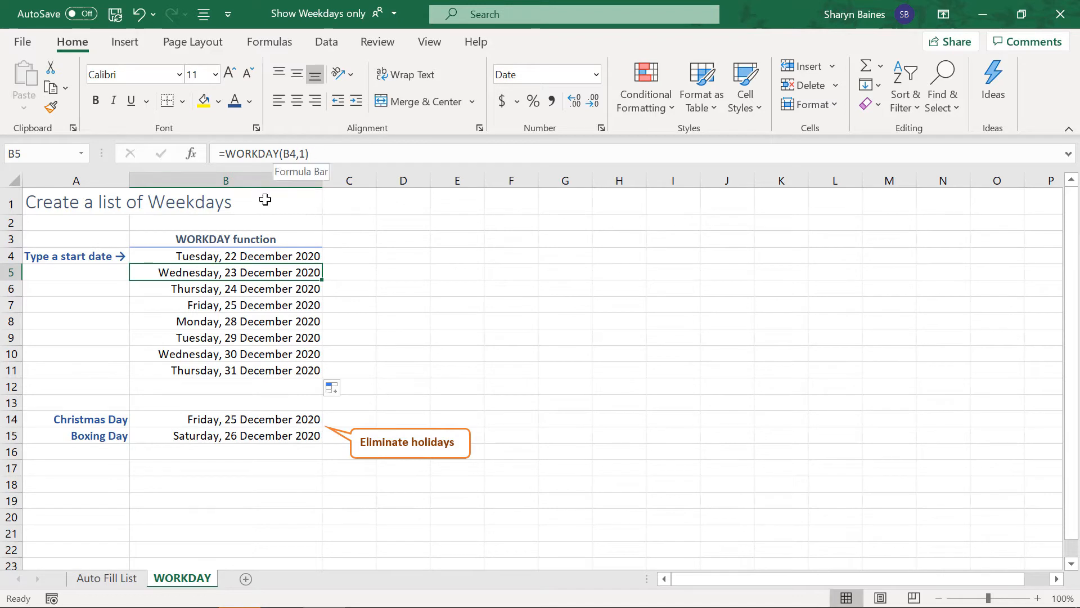
left_click(192, 155)
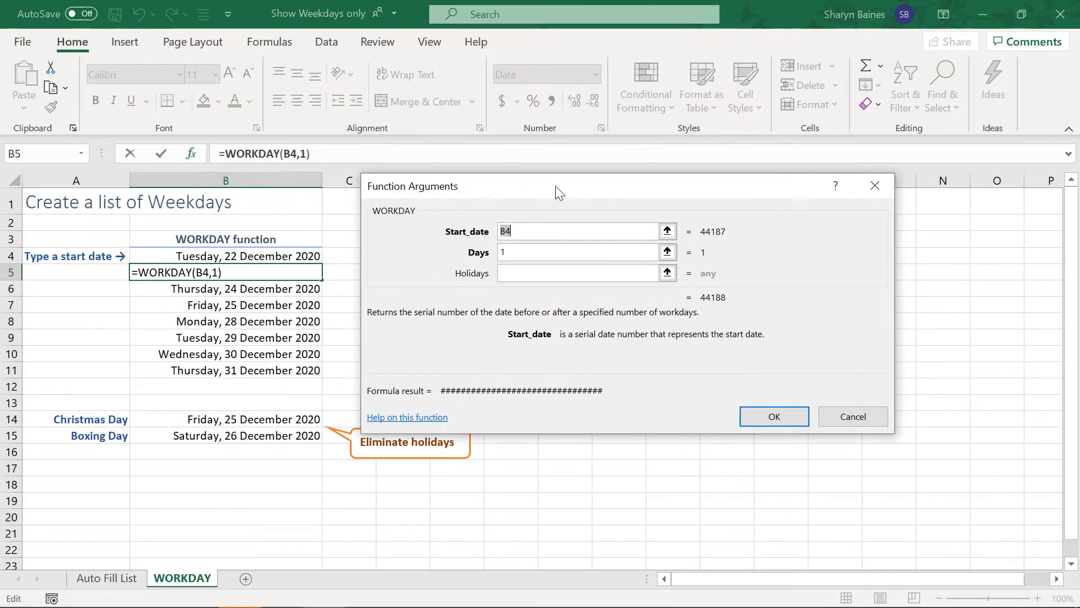
left_click_drag(555, 186, 616, 173)
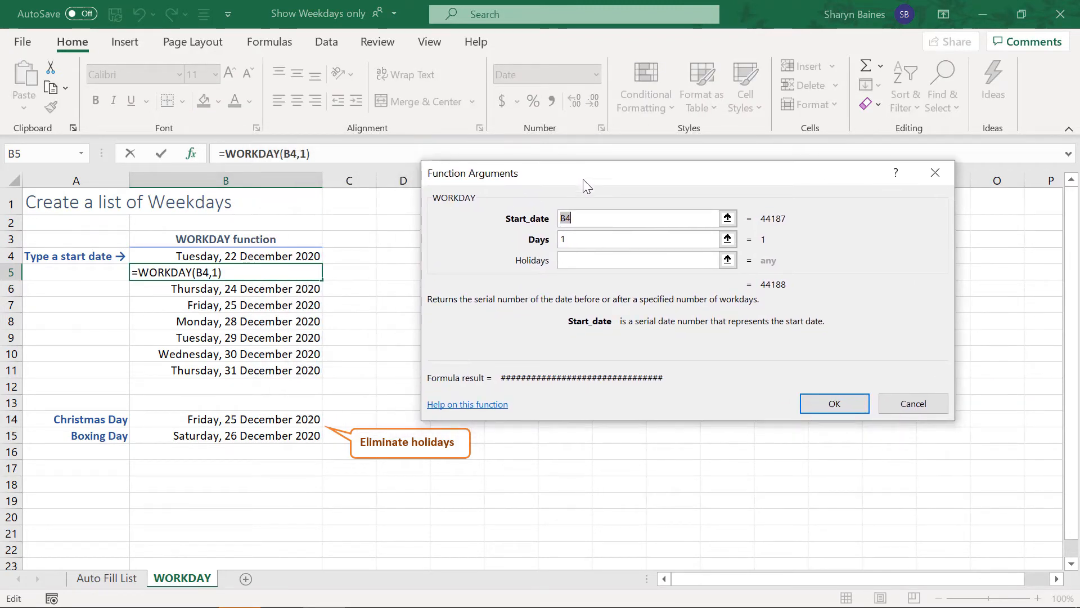
left_click(594, 259)
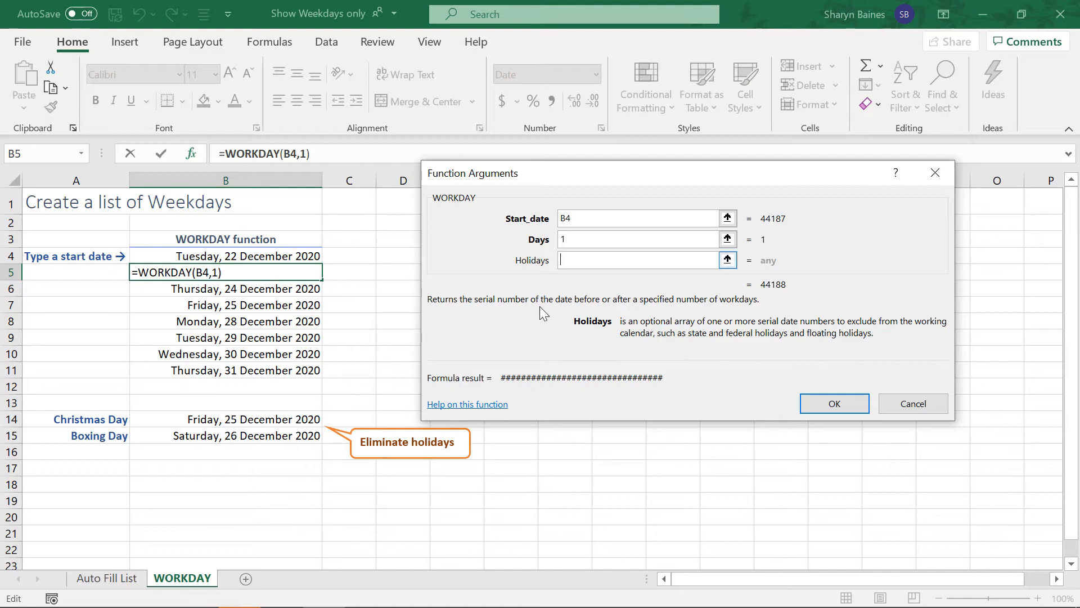
left_click_drag(283, 419, 284, 436)
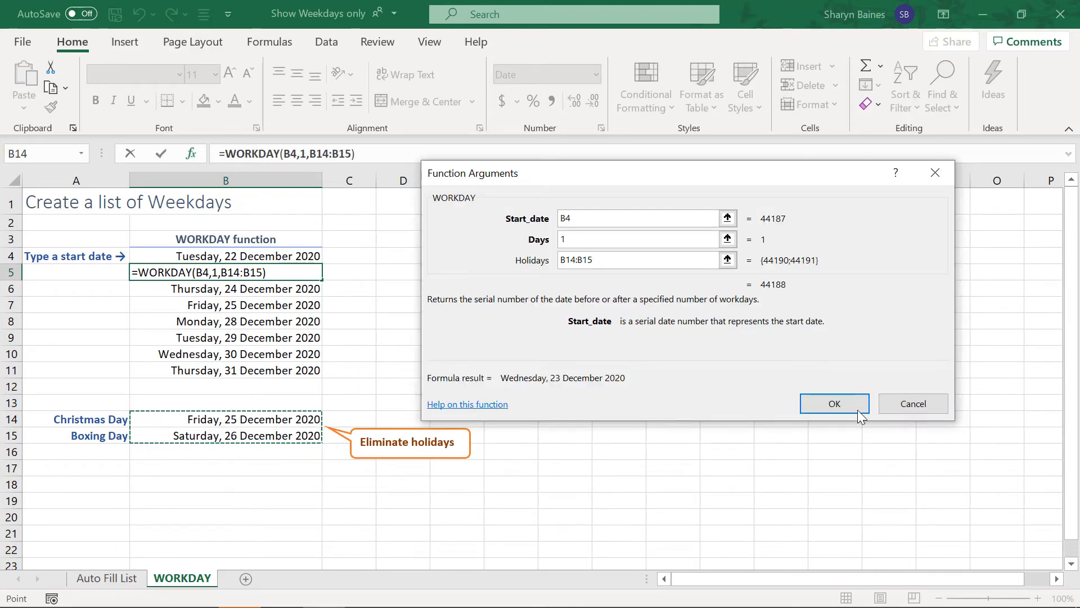
left_click(843, 403)
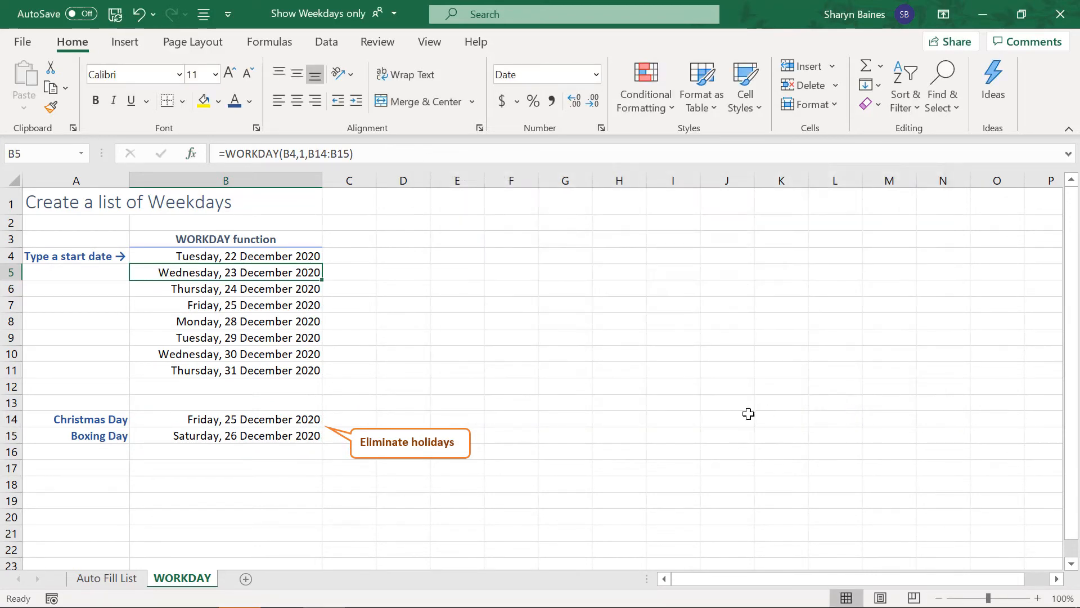
Make the holiday range in B5's formula absolute, as $B$14:$B$15
left_click(316, 154)
key("F4")
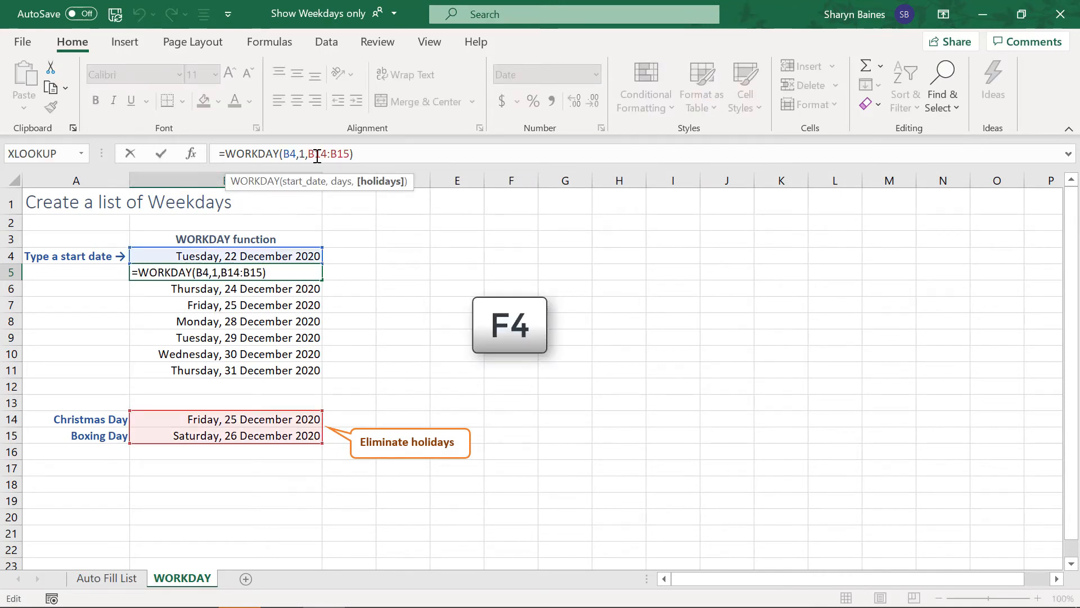
left_click(350, 154)
key("F4")
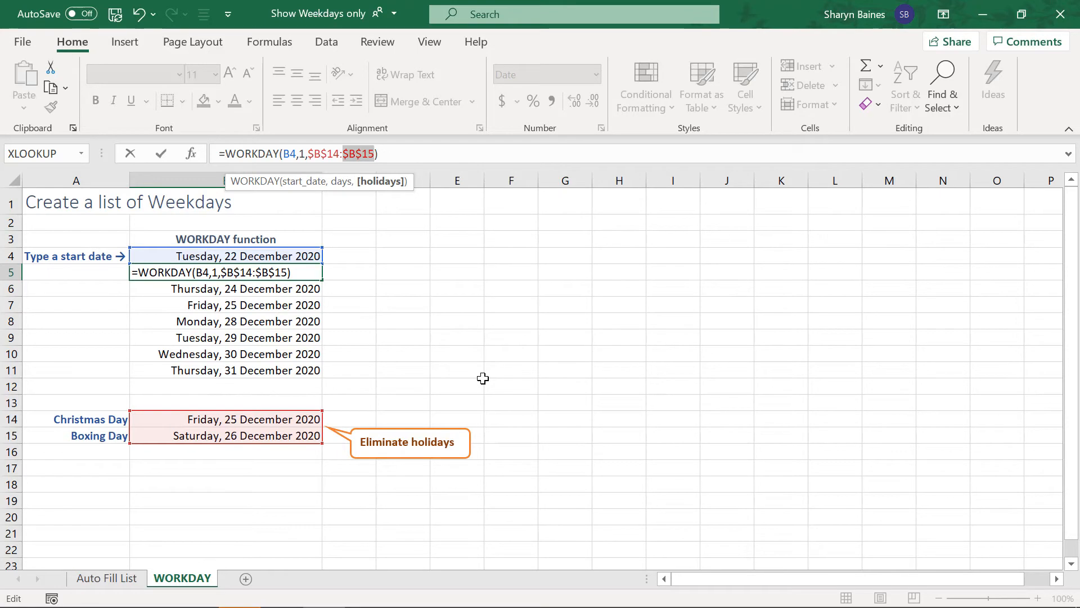
key("Return")
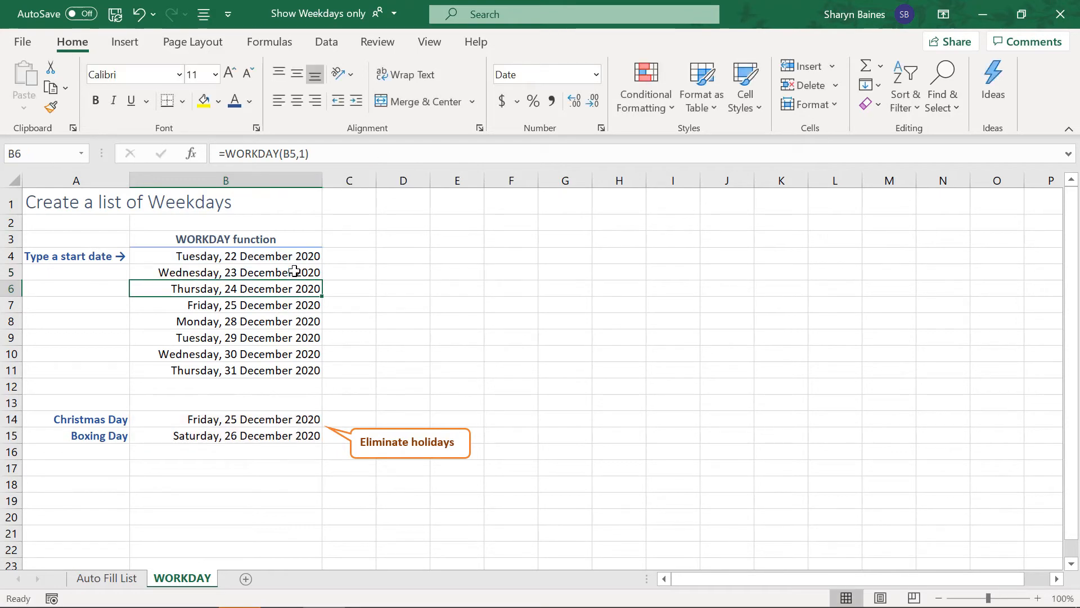
Fill the formula with the absolute holiday range from B5 down to B11
left_click(294, 271)
left_click_drag(322, 279, 322, 374)
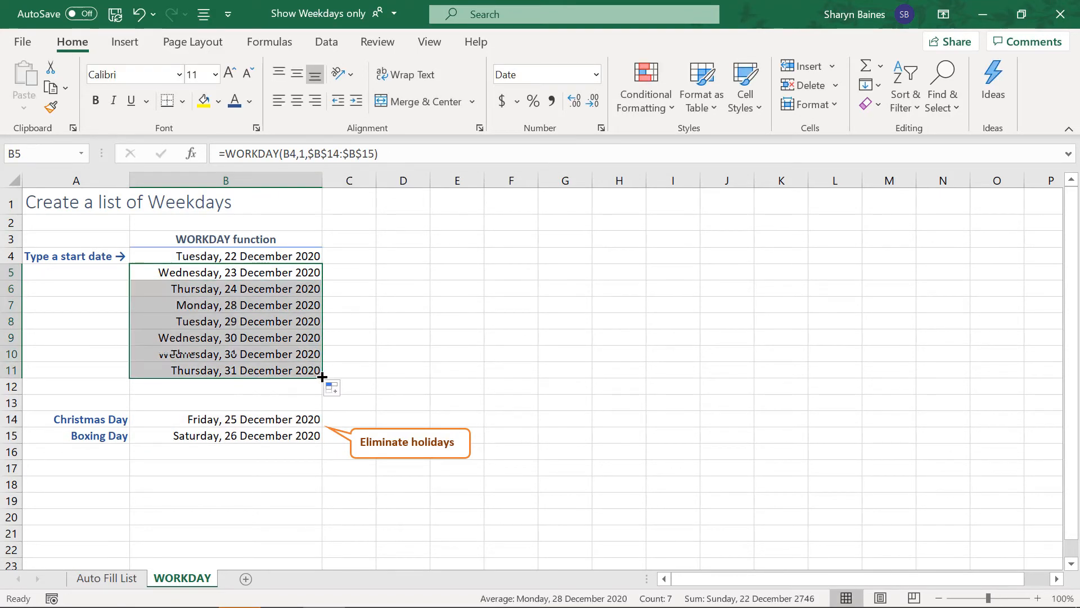
left_click(212, 273)
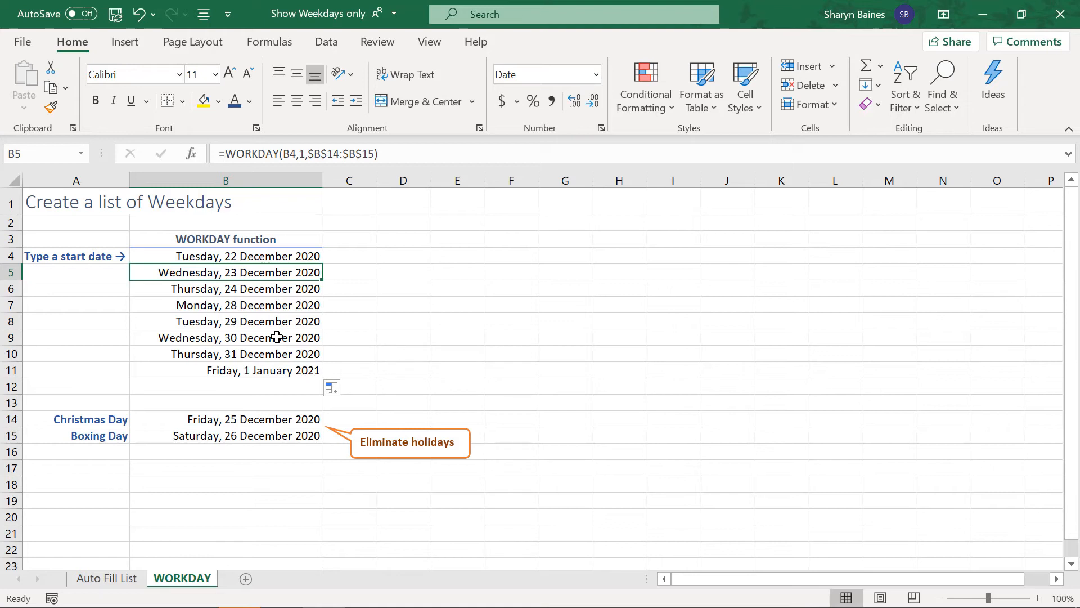
left_click(250, 369)
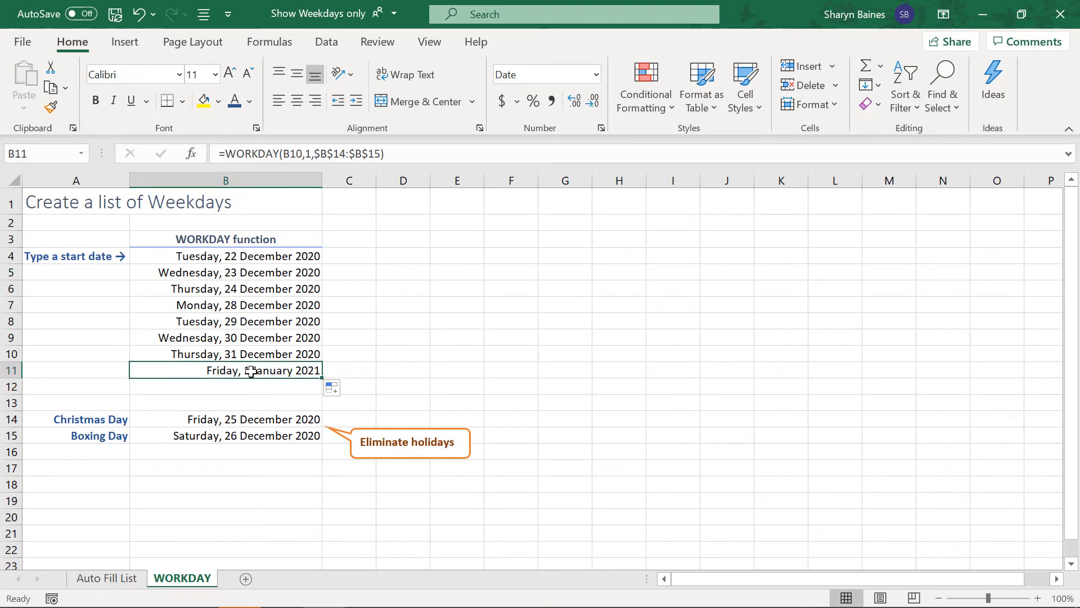
Enter the holiday date 01/01/2021 in B16, below the Boxing Day date
left_click(256, 450)
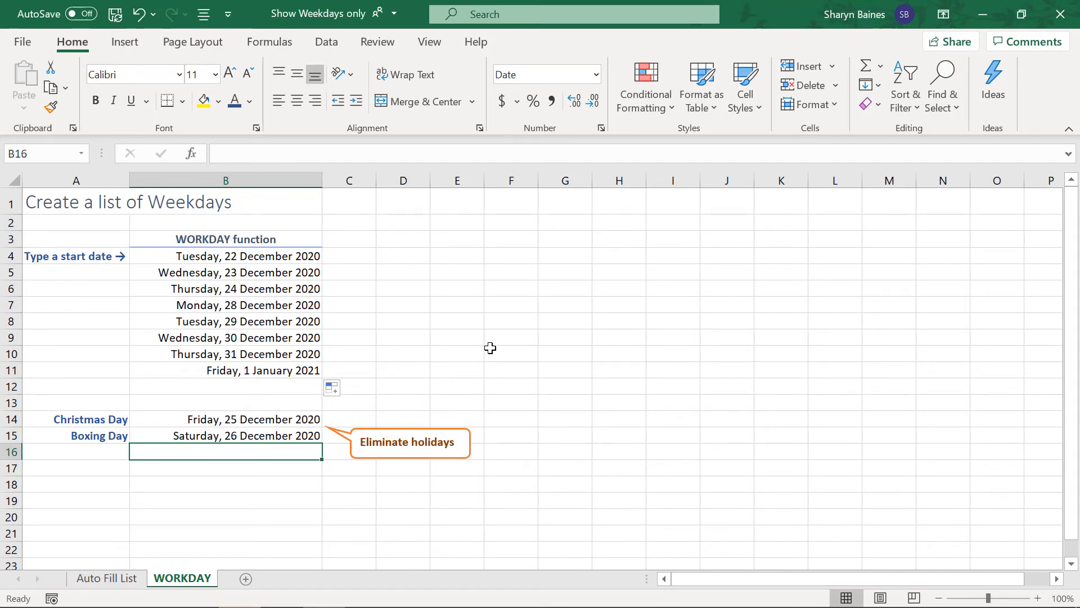
type("01/01")
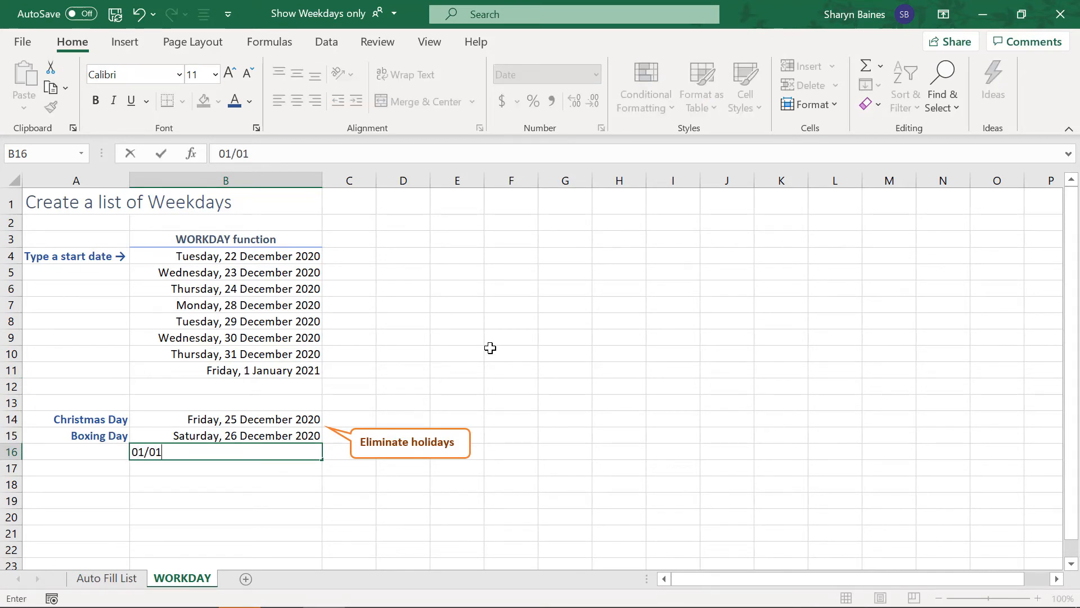
type("/2021")
key("Return")
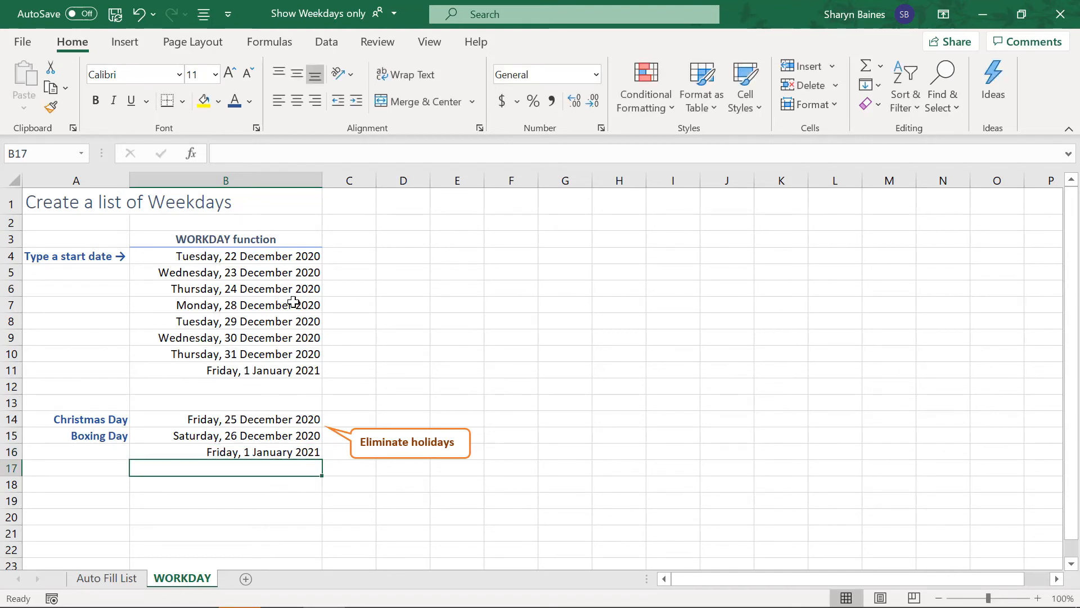
Extend the holiday range in B5's WORKDAY formula to $B$14:$B$16
left_click(283, 274)
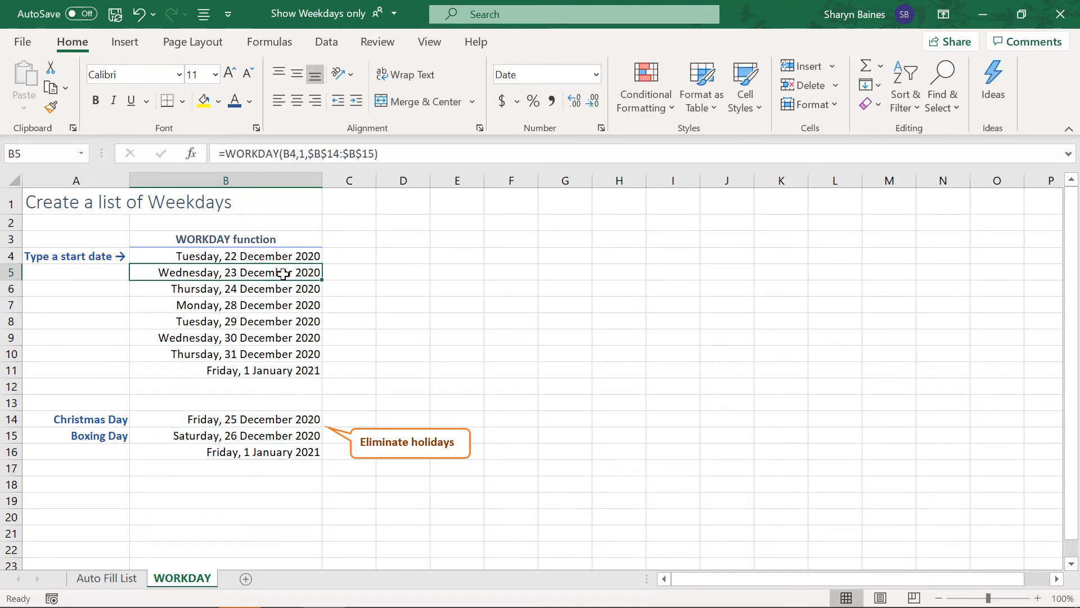
left_click(367, 154)
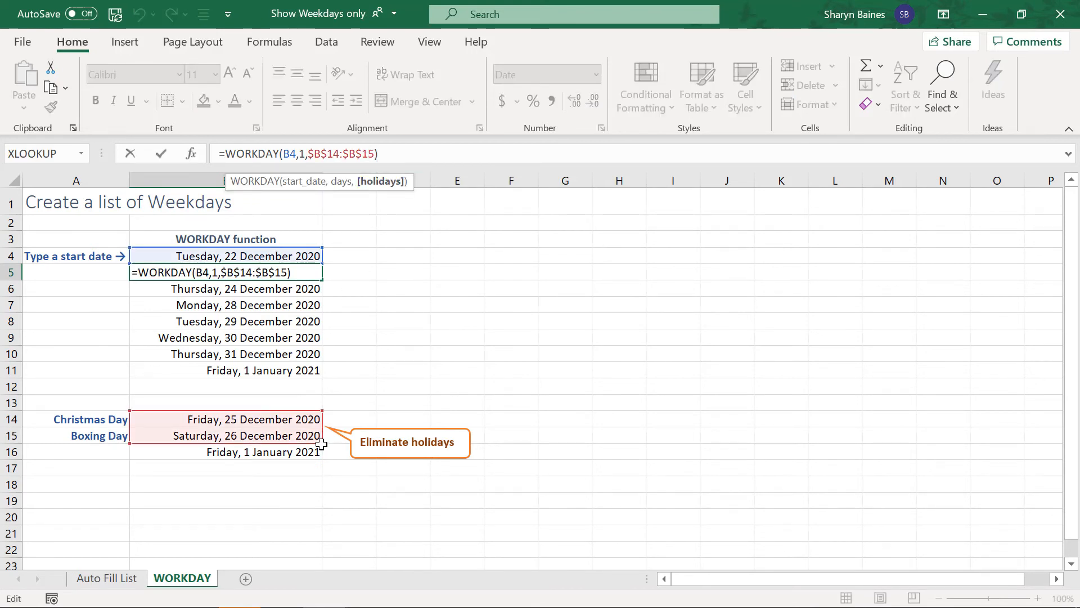
left_click_drag(321, 444, 321, 456)
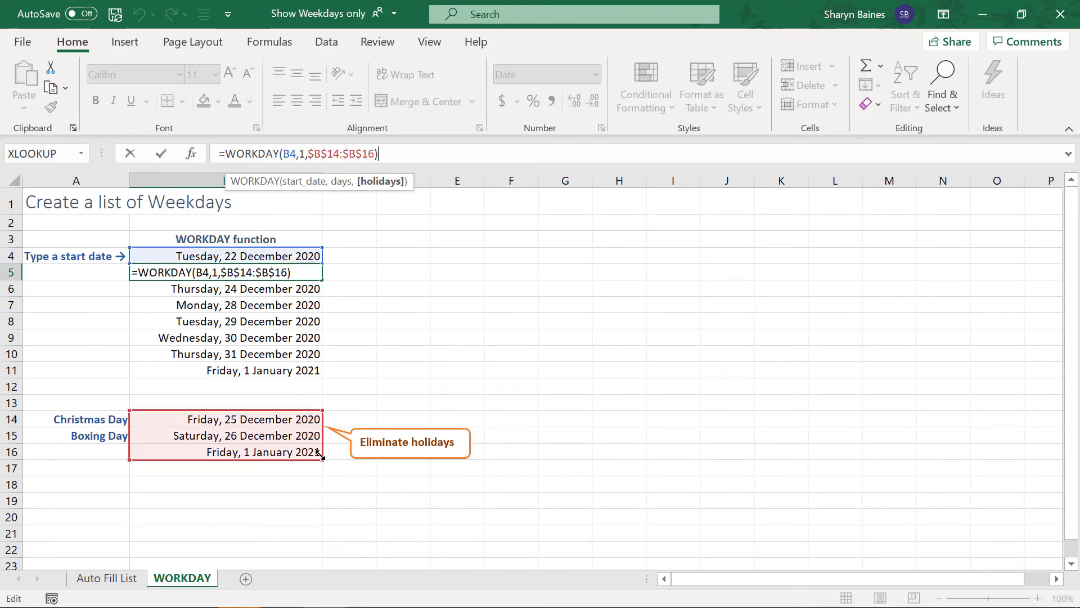
key("Return")
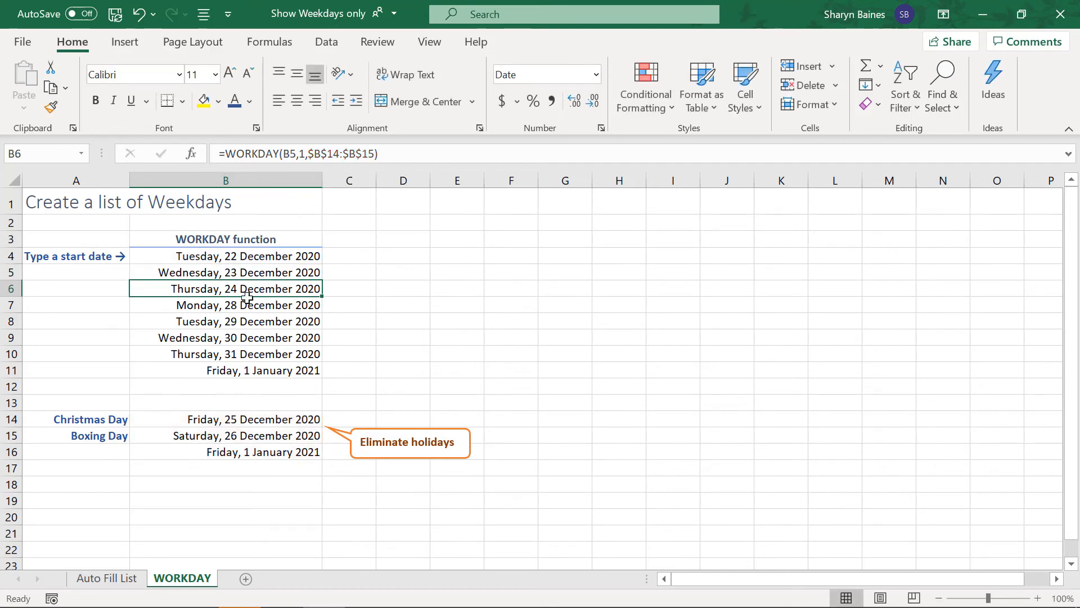
Copy B5's formula with the extended holiday range down through B11
left_click(249, 274)
left_click_drag(321, 279, 321, 373)
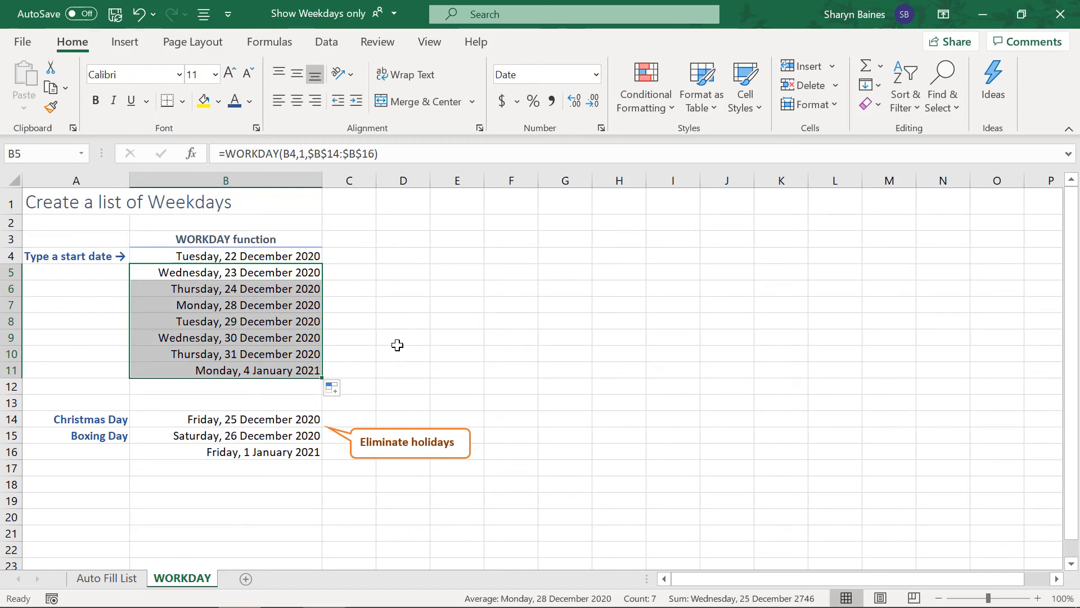
left_click(313, 370)
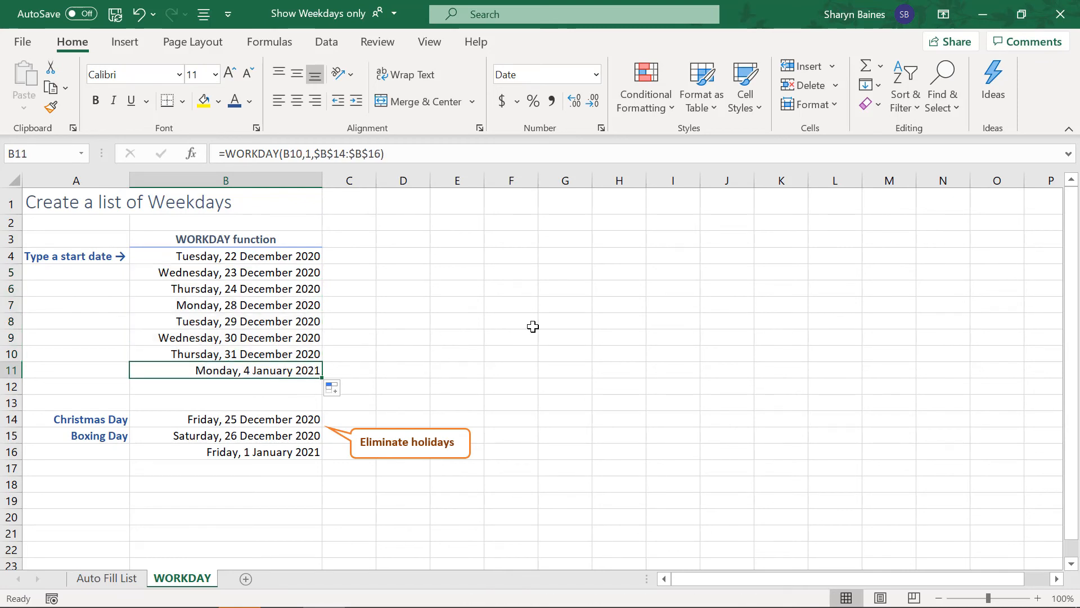